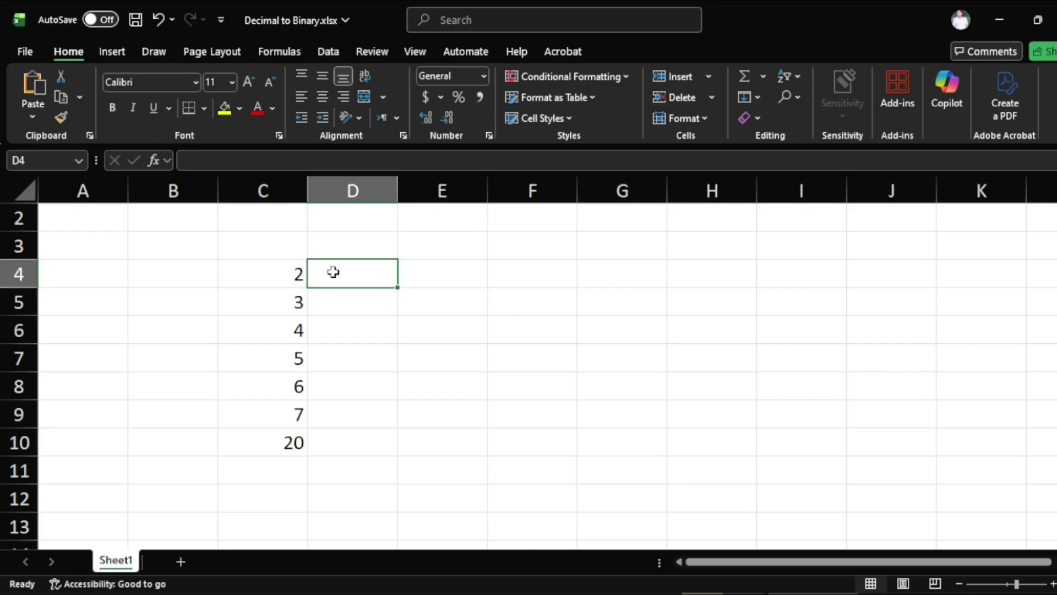
Step: Enter =DEC2BIN(C4) in cell D4 and fill the formula down to D10
text(=)
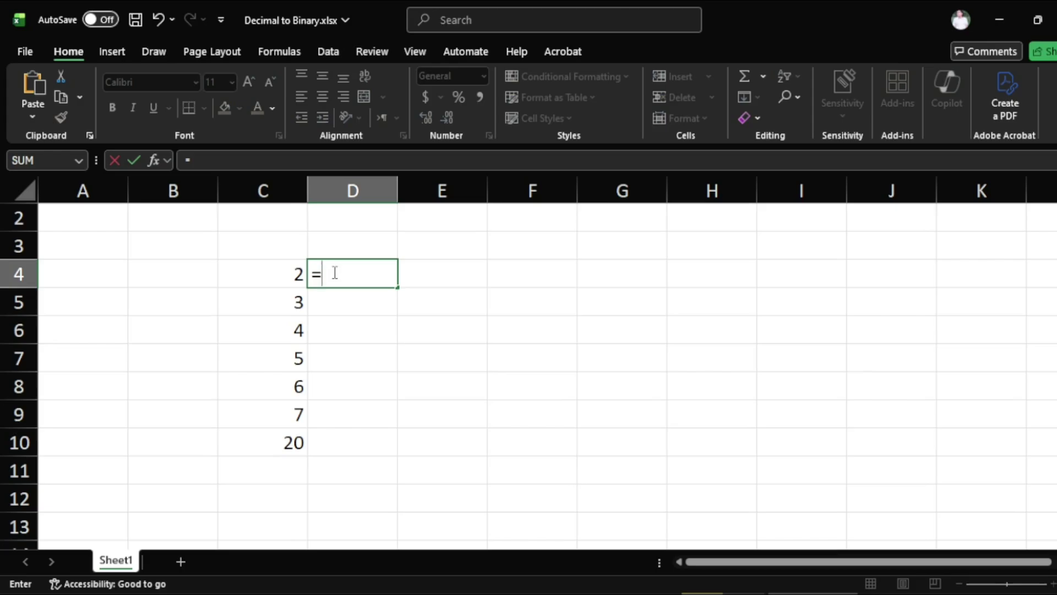
text(DEC)
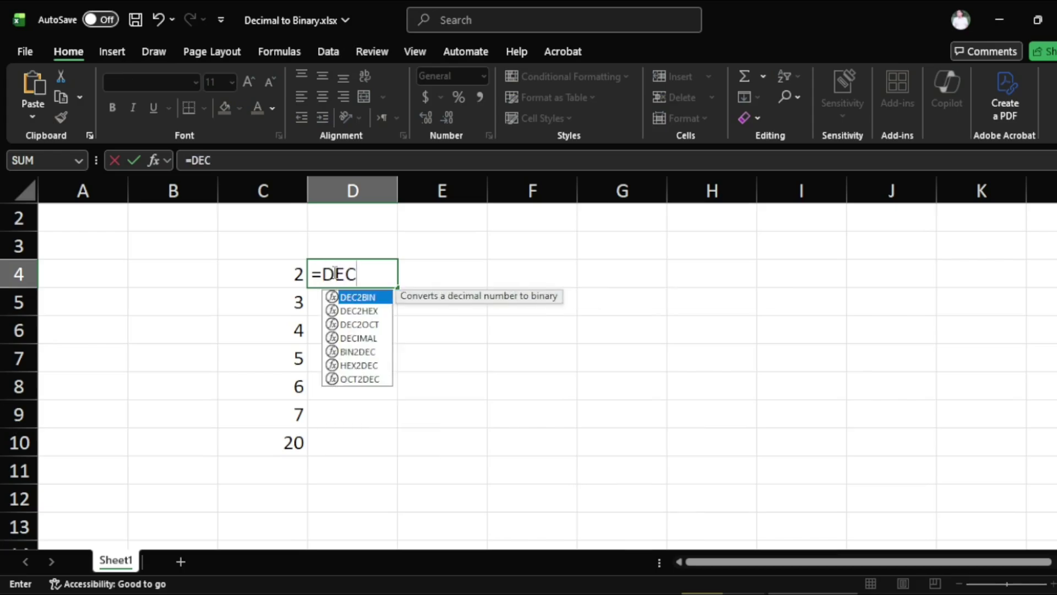
double_click(357, 299)
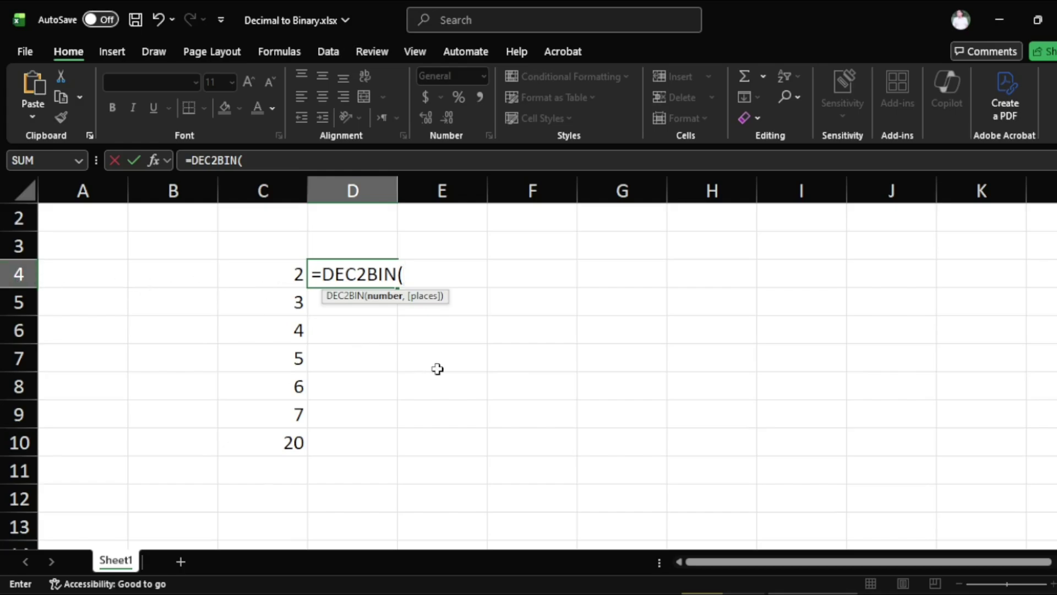
text(C3)
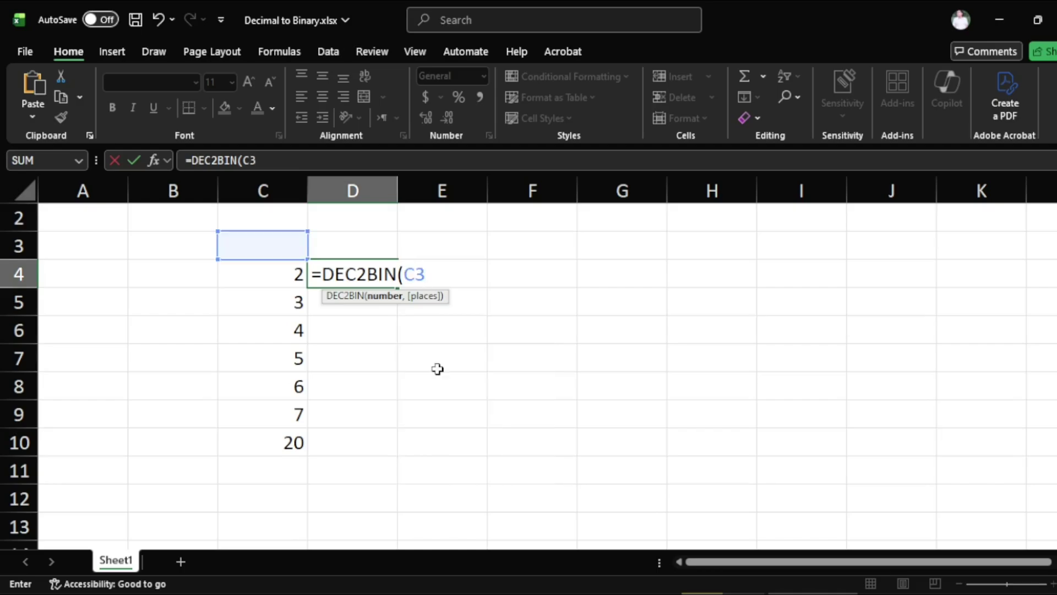
key(BackSpace)
text(4,)
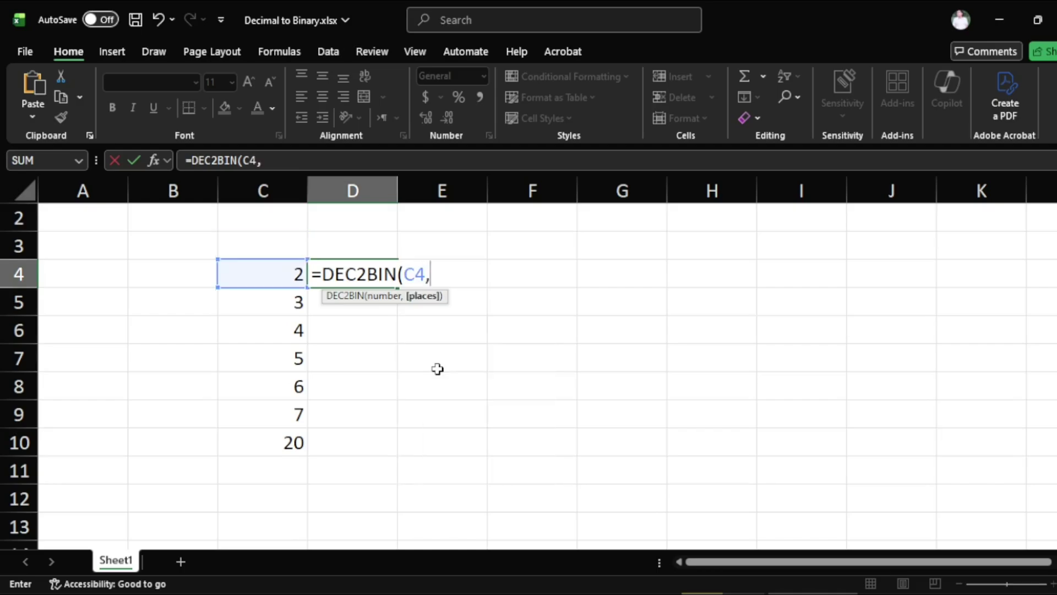
key(BackSpace)
text())
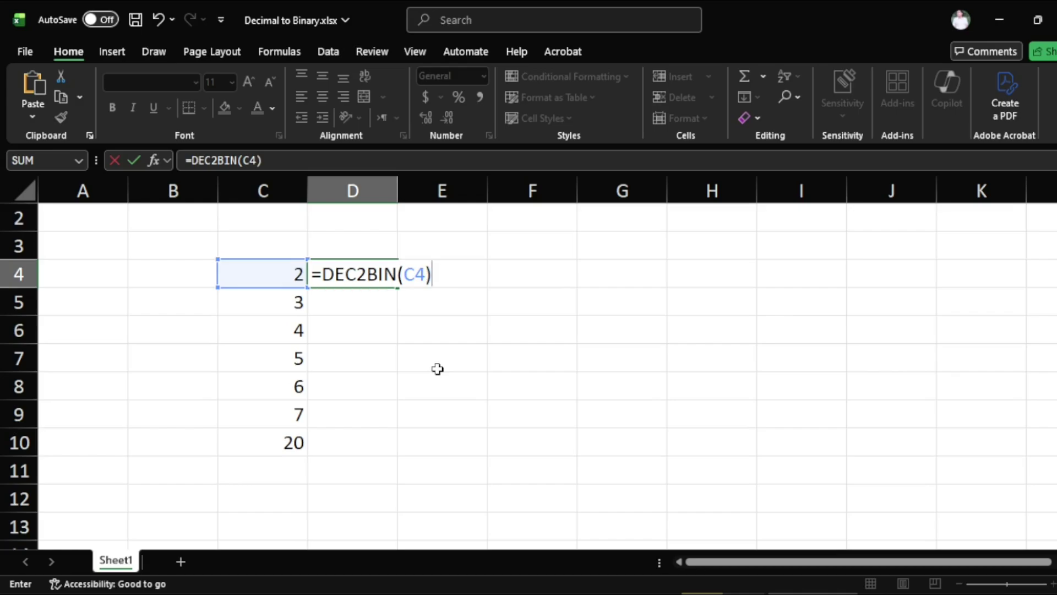
key(ctrl+Return)
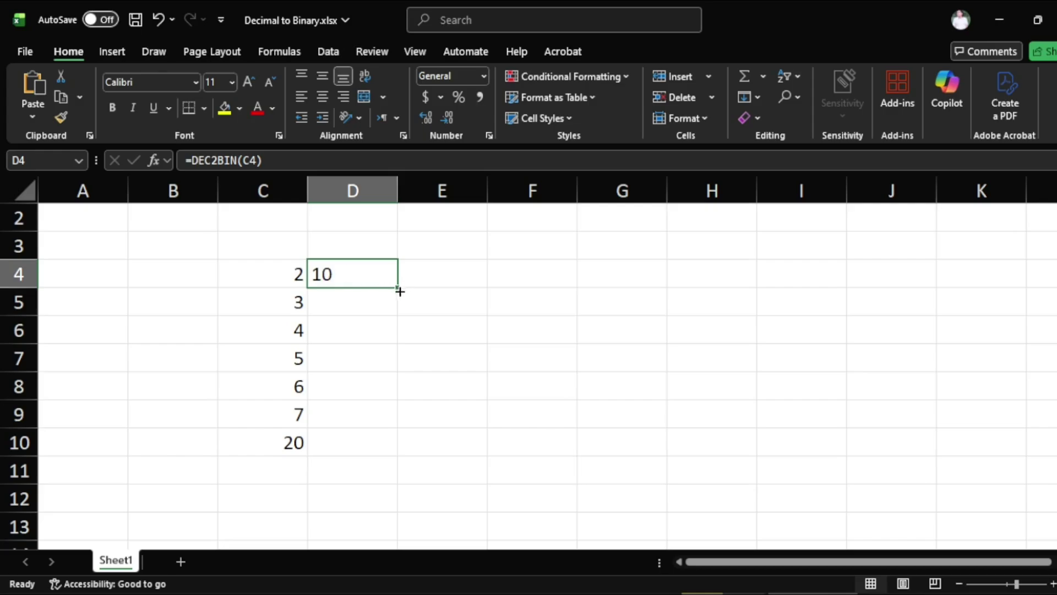
drag(398, 287, 398, 447)
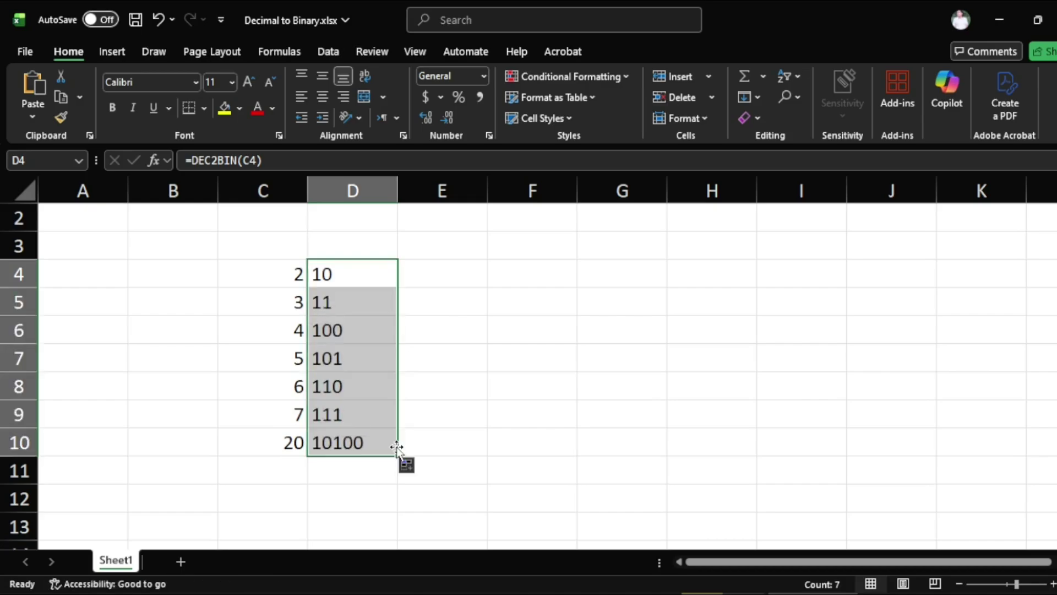
click(430, 248)
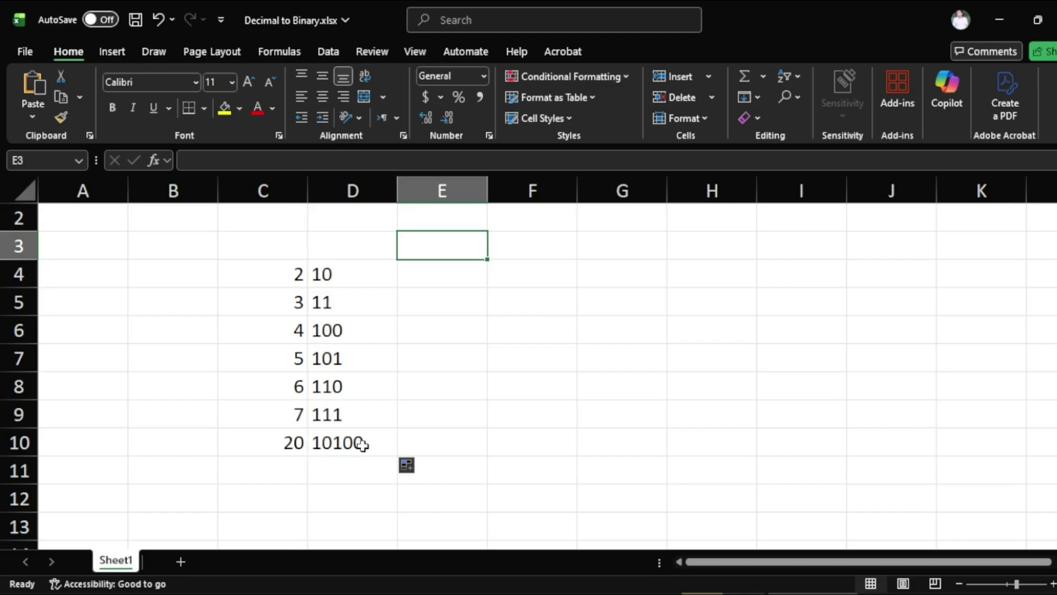
Step: Add a places argument of 2 to the DEC2BIN formula in D4 and fill it down to D10
click(339, 279)
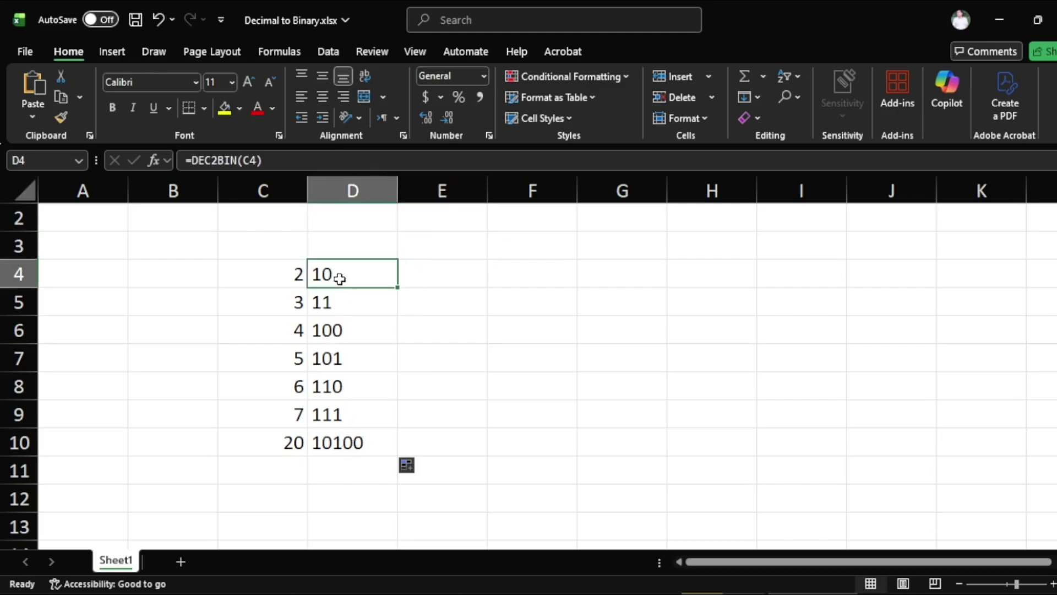
double_click(335, 276)
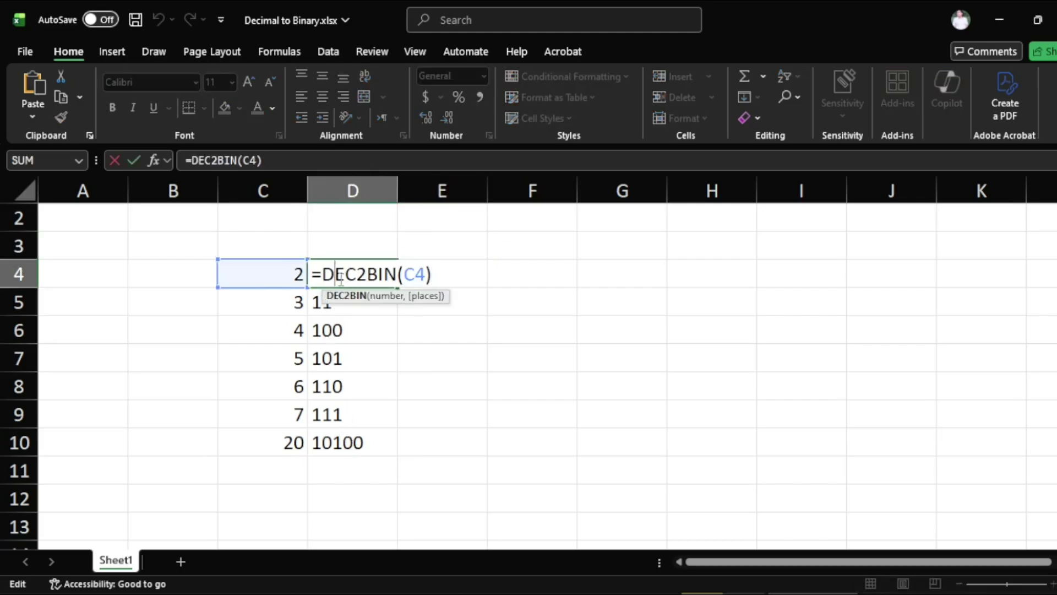
click(422, 274)
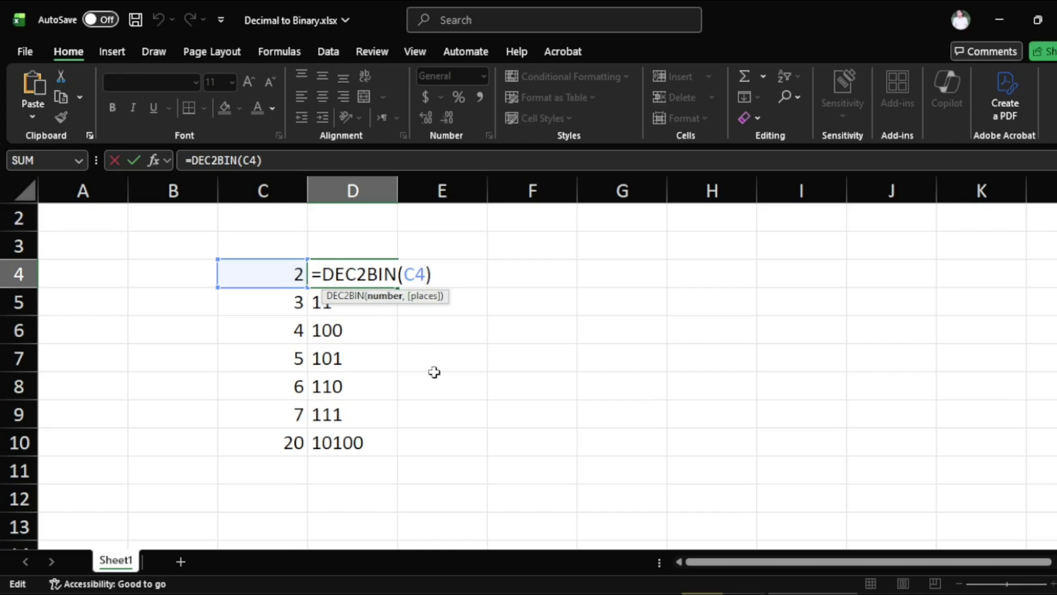
text(,)
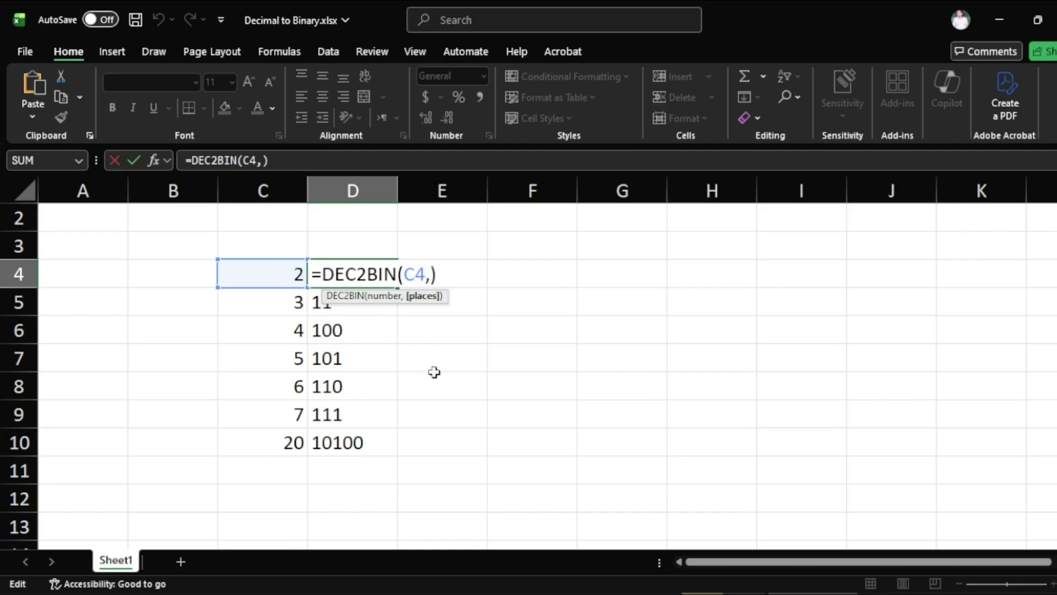
text(2)
key(Return)
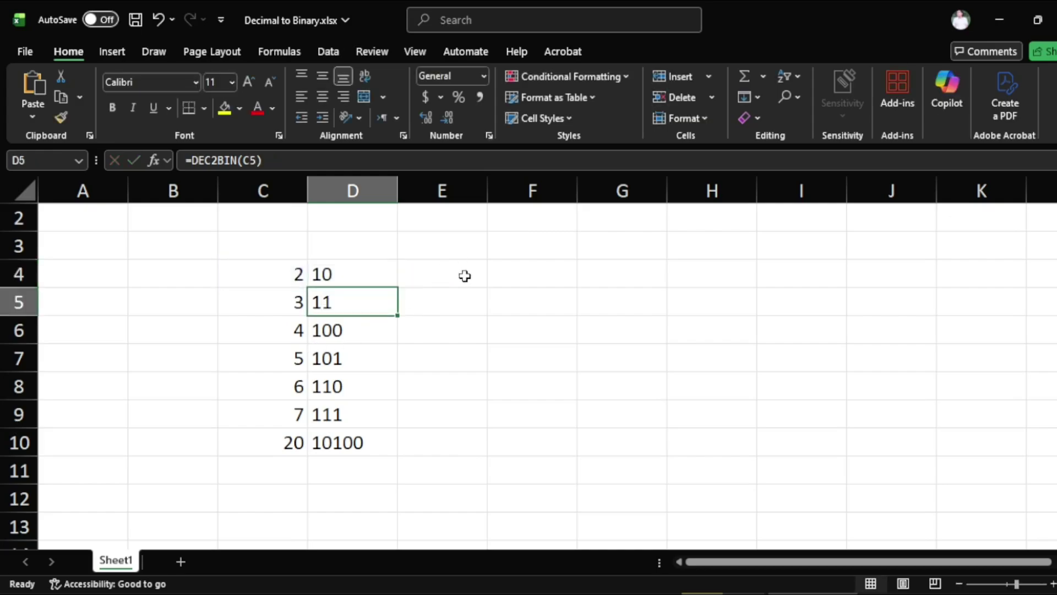
click(371, 273)
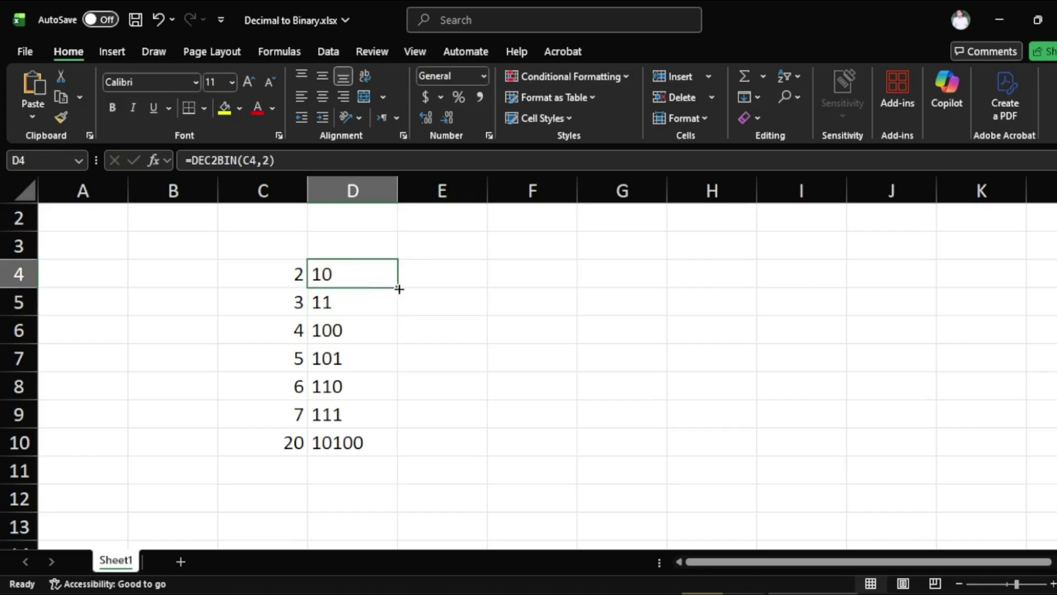
drag(399, 289, 396, 451)
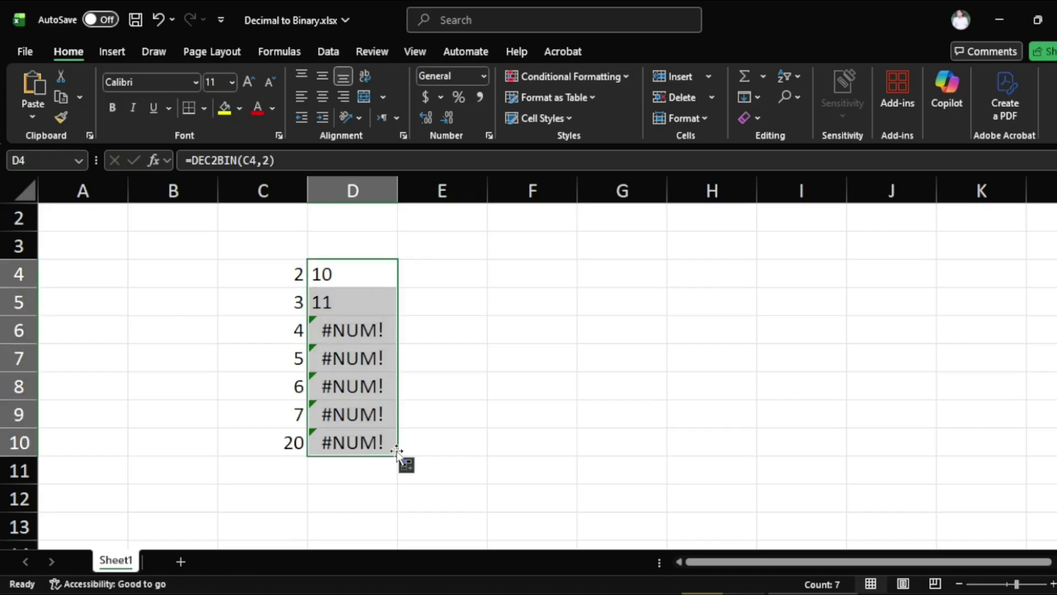
click(414, 216)
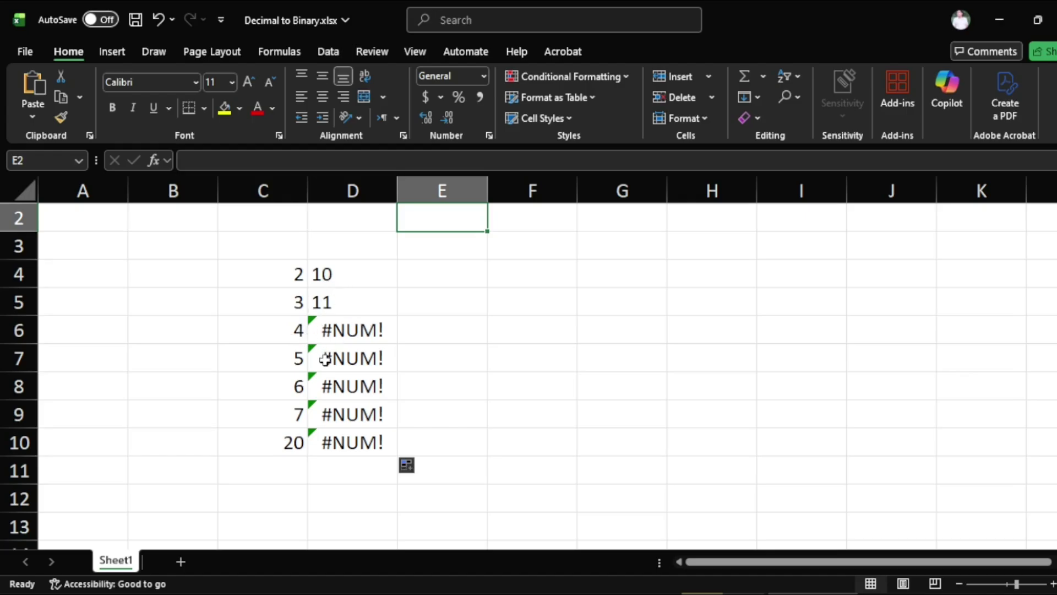
Step: Set the places argument of D4's DEC2BIN formula to 3 and fill it down to D10
click(344, 274)
double_click(344, 275)
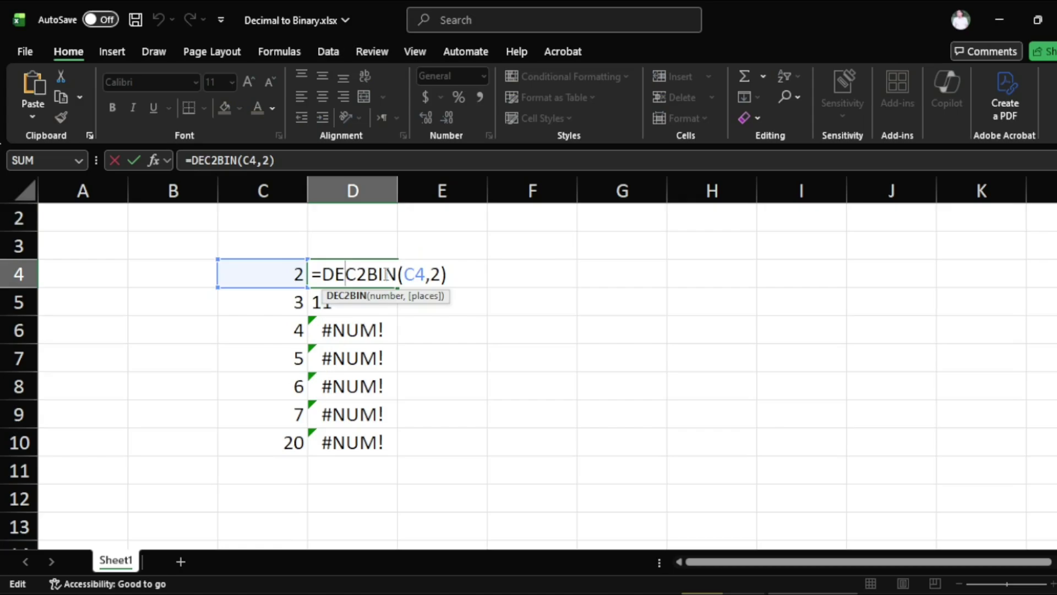
click(439, 274)
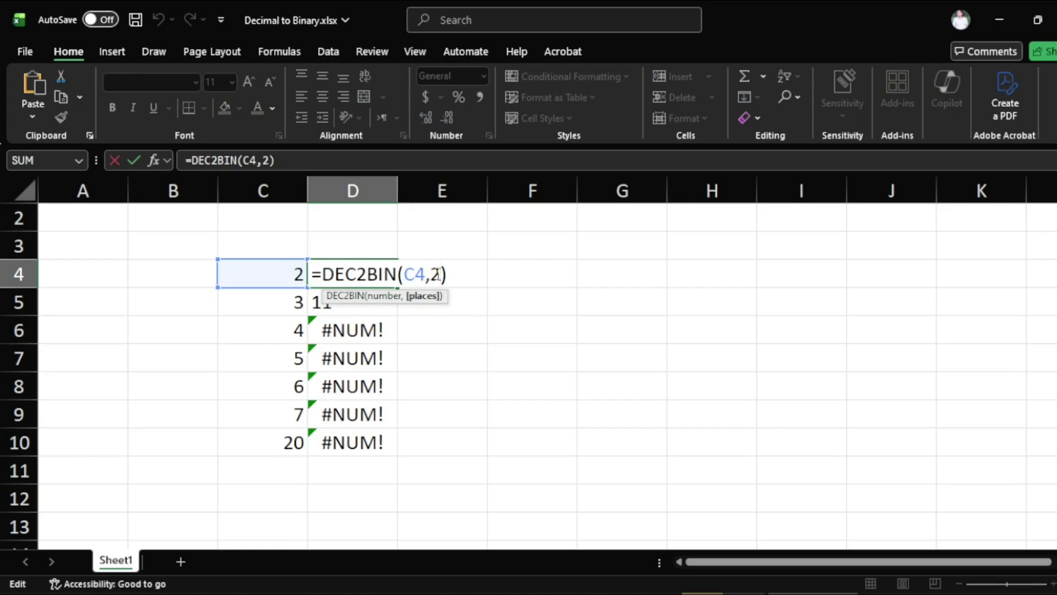
key(BackSpace)
text(3)
key(Return)
click(372, 268)
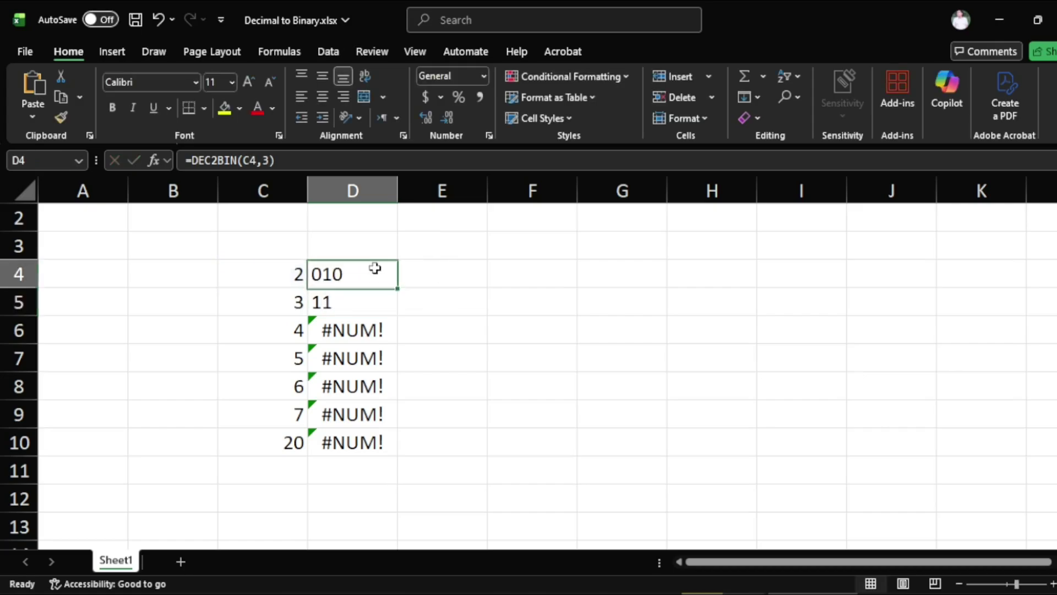
drag(397, 287, 392, 460)
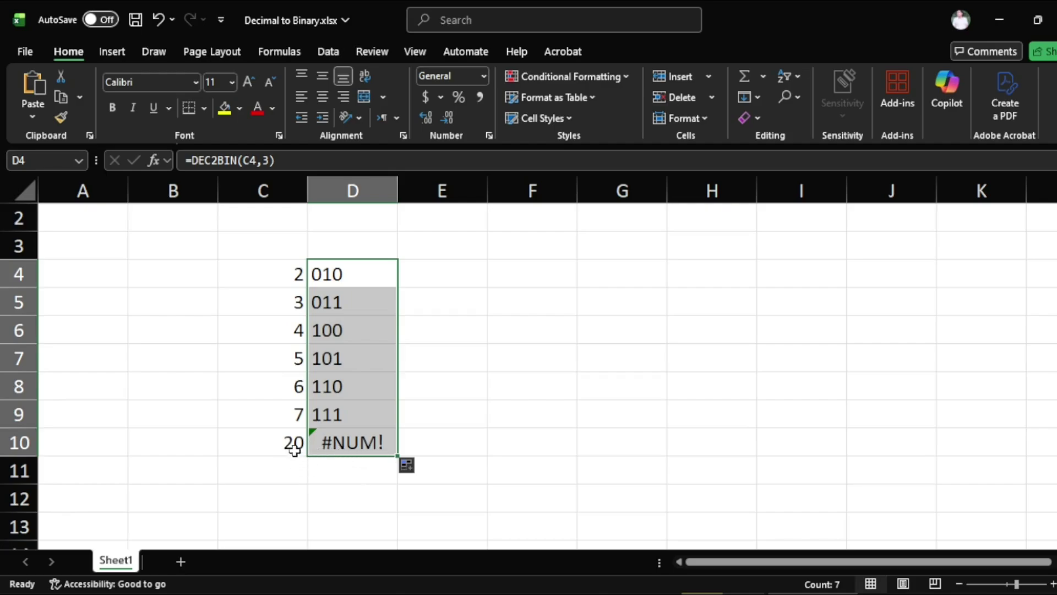
click(340, 464)
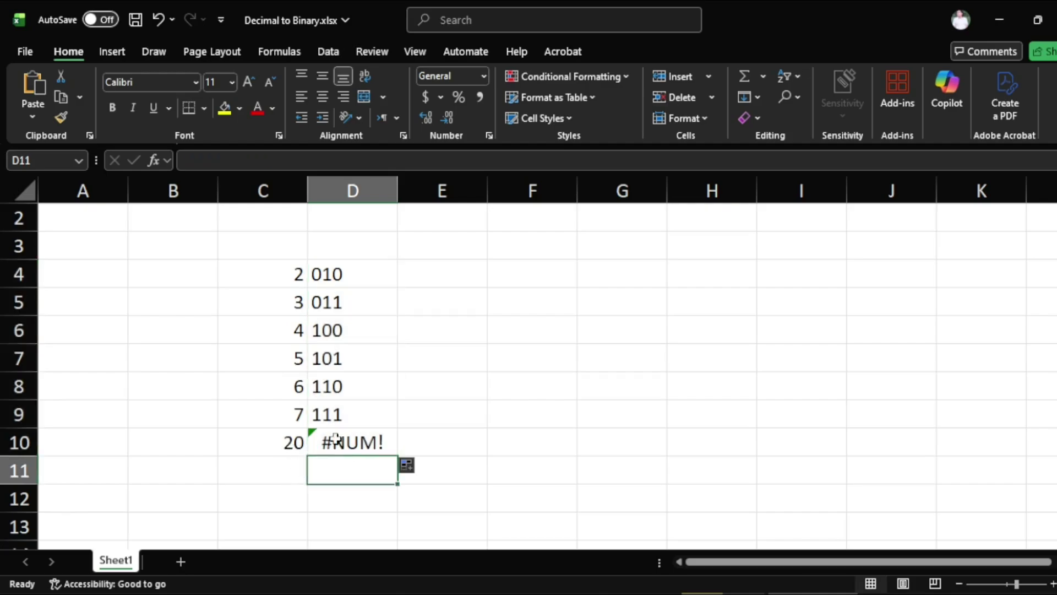
Step: Set the places argument of D4's DEC2BIN formula to 5 and fill it down to D10
double_click(349, 273)
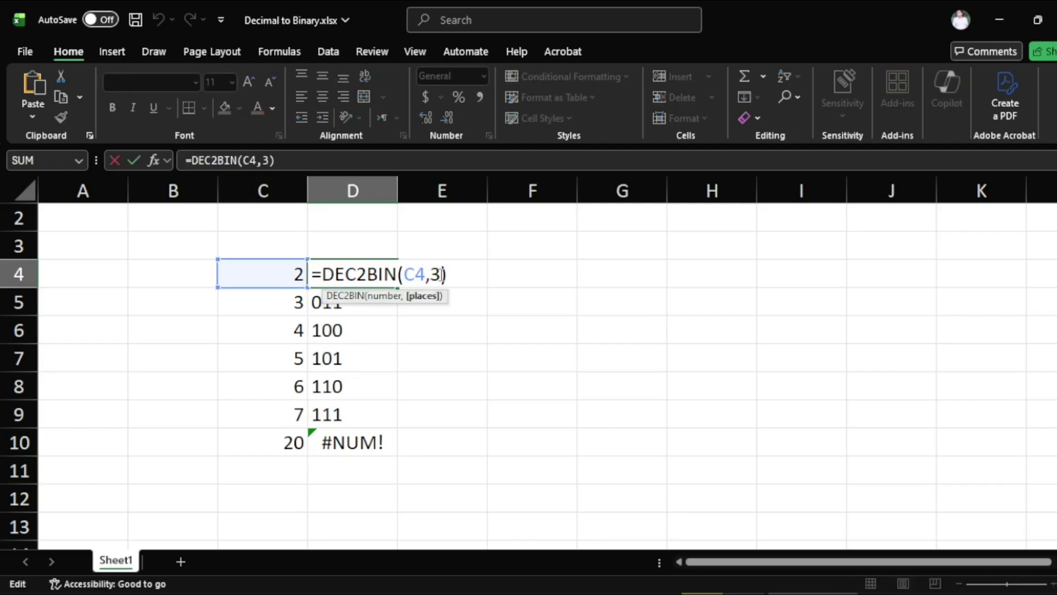
click(442, 273)
key(BackSpace)
text(5)
key(Return)
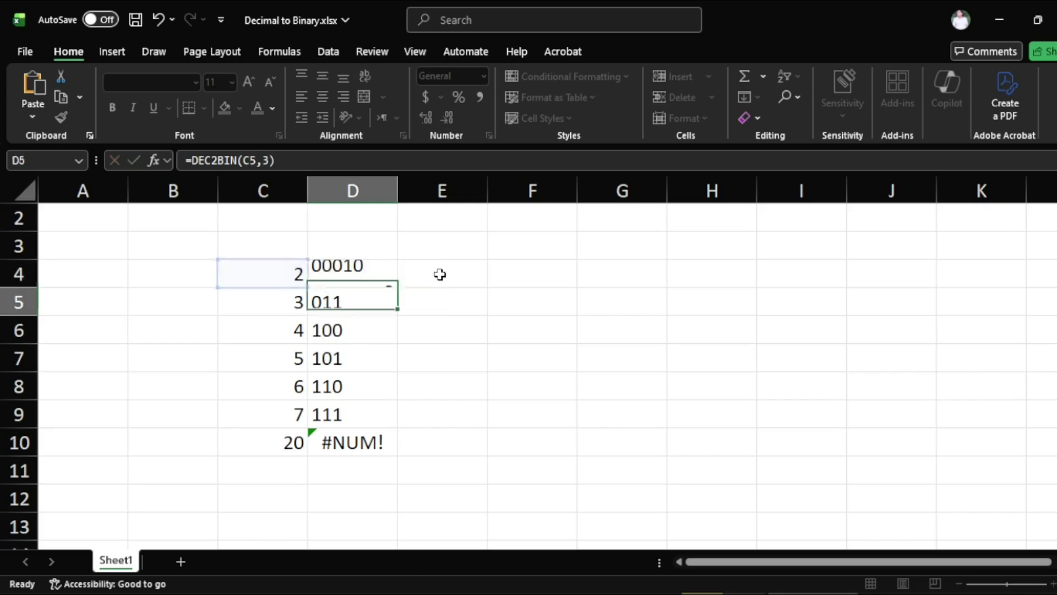
click(382, 269)
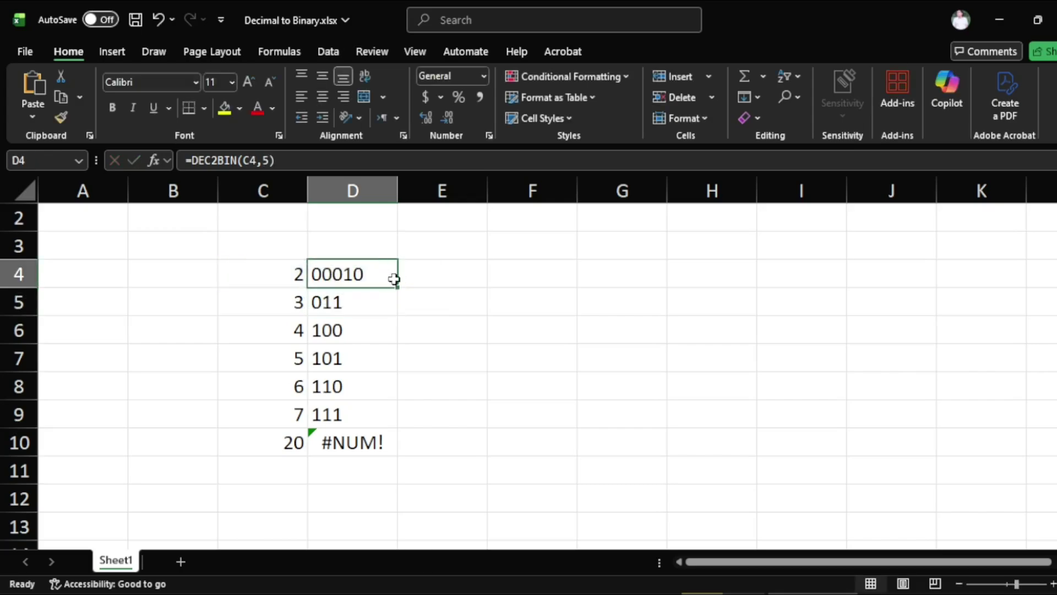
drag(396, 287, 392, 453)
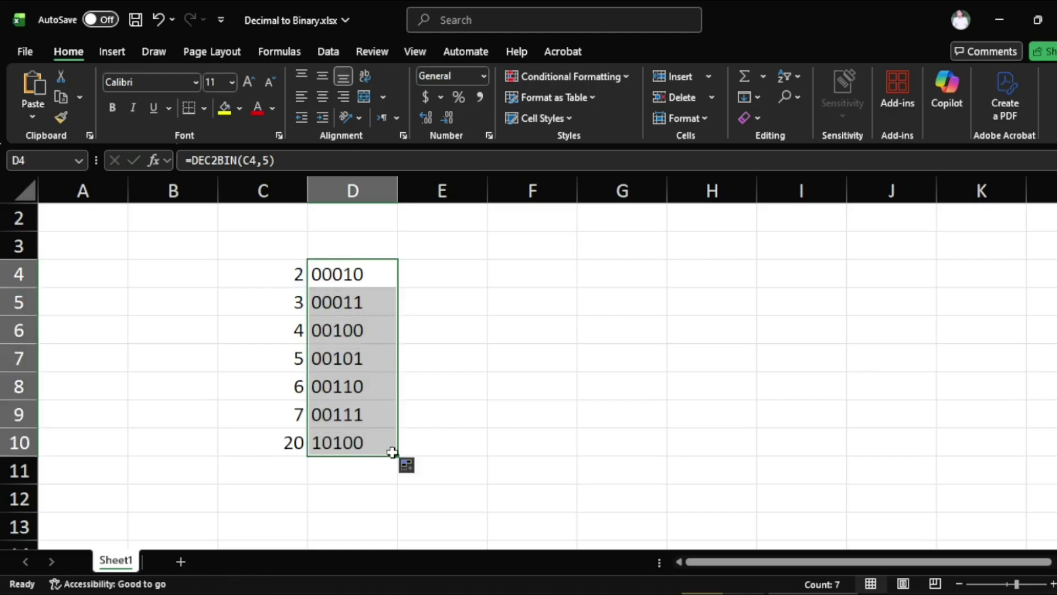
click(424, 234)
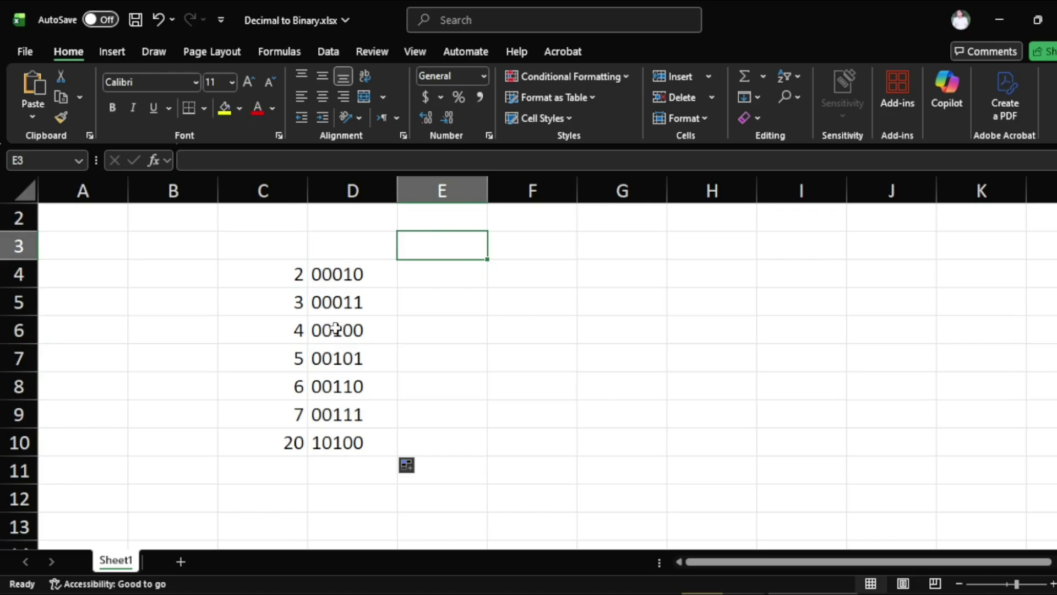
Step: Examine the places argument in the DEC2BIN formula of cell D4
double_click(345, 274)
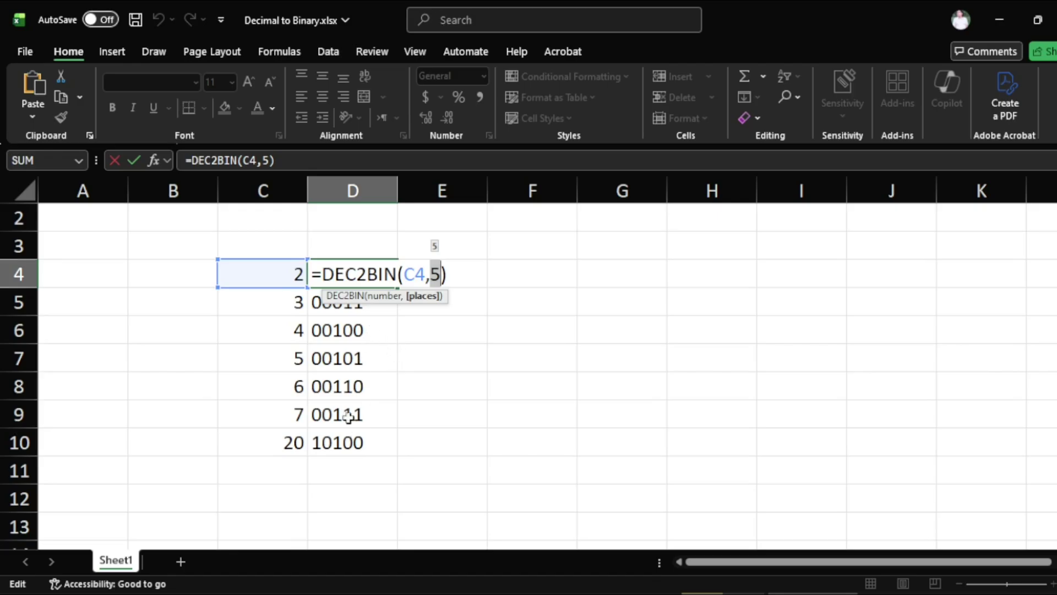
click(442, 273)
click(472, 297)
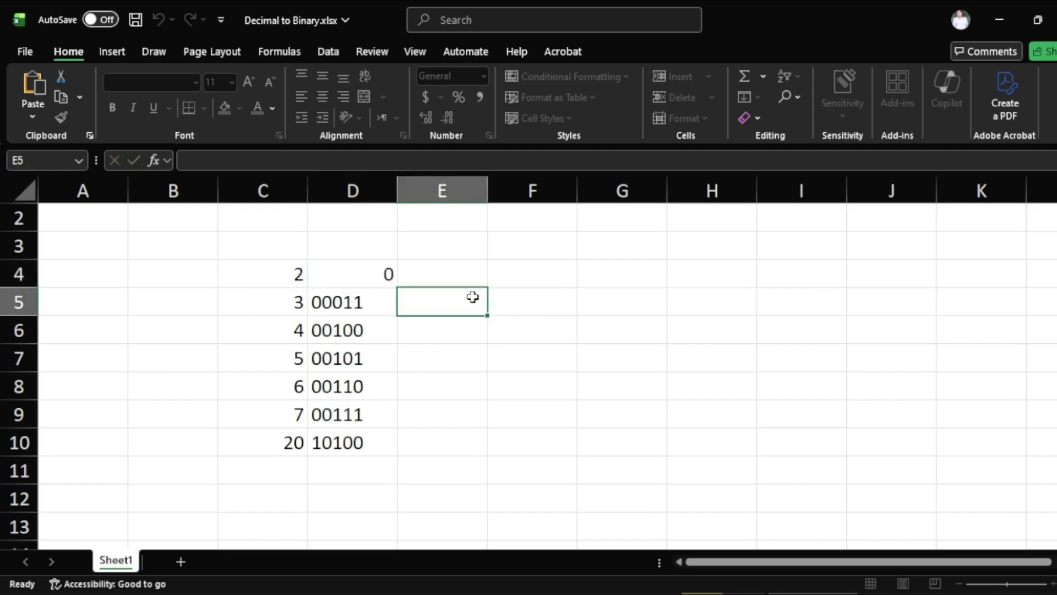
Step: Enter a BASE formula in E4 that converts C4 with radix 2 and a minimum length of 3
click(424, 272)
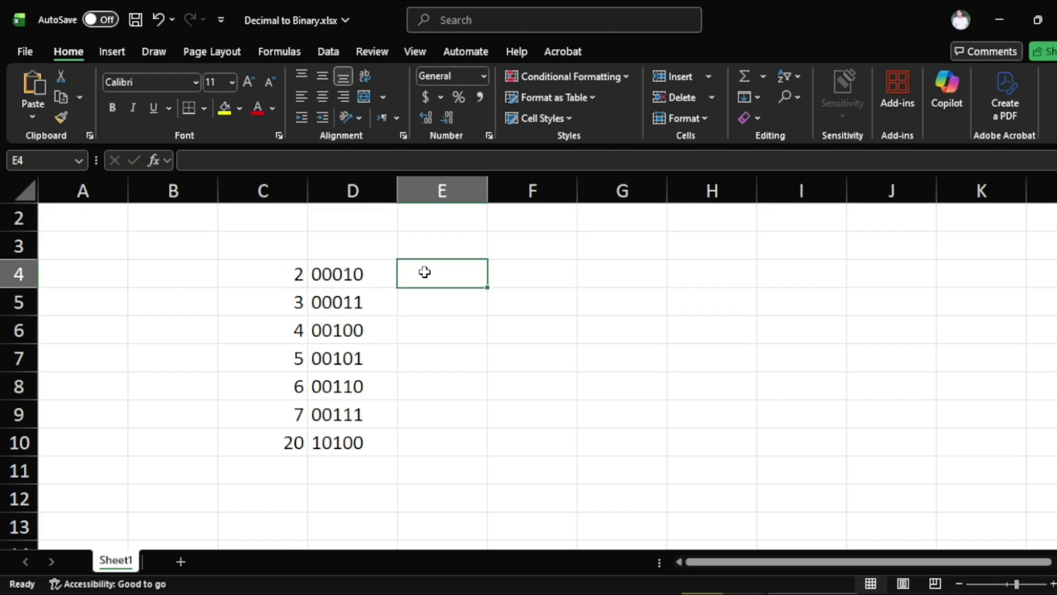
text(=)
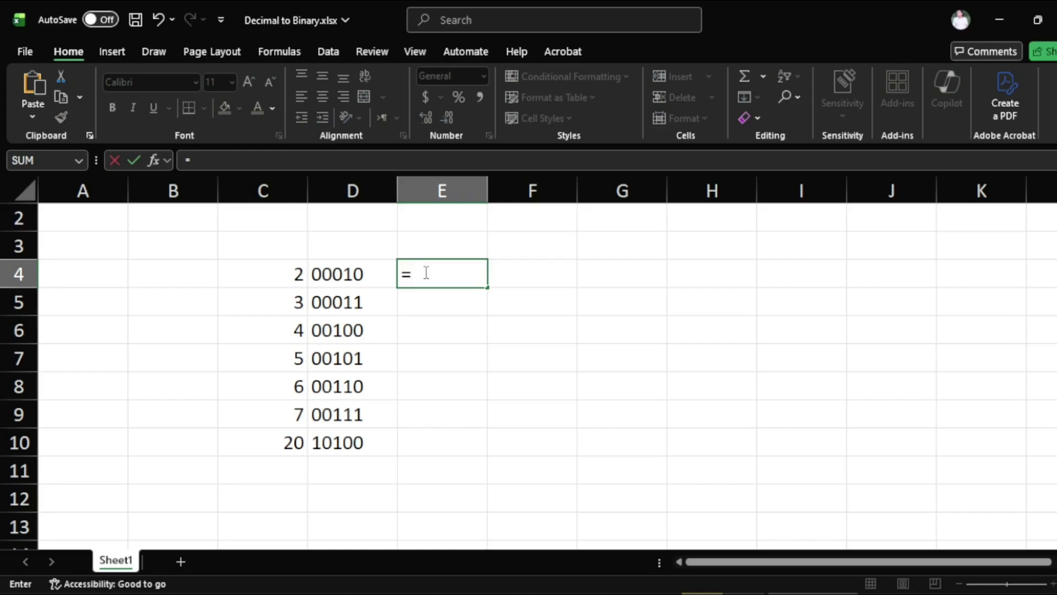
text(BASE)
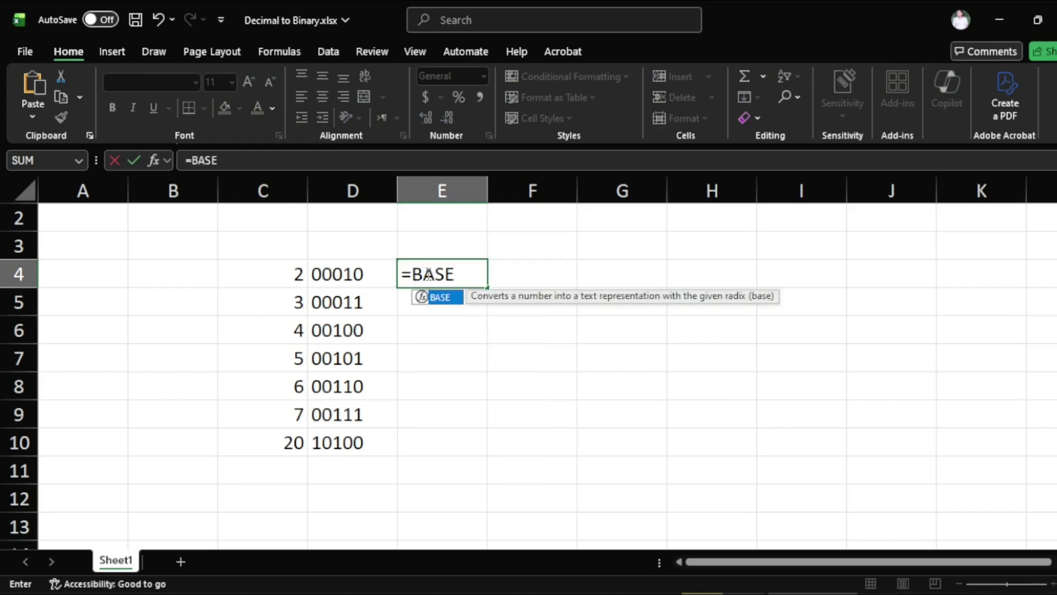
double_click(449, 301)
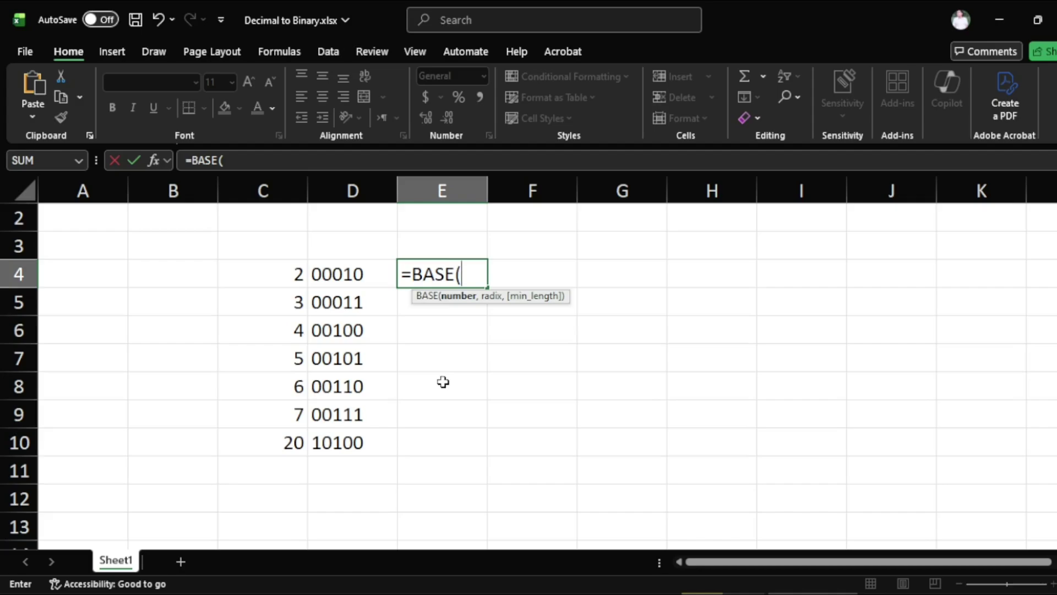
text(C$)
key(BackSpace)
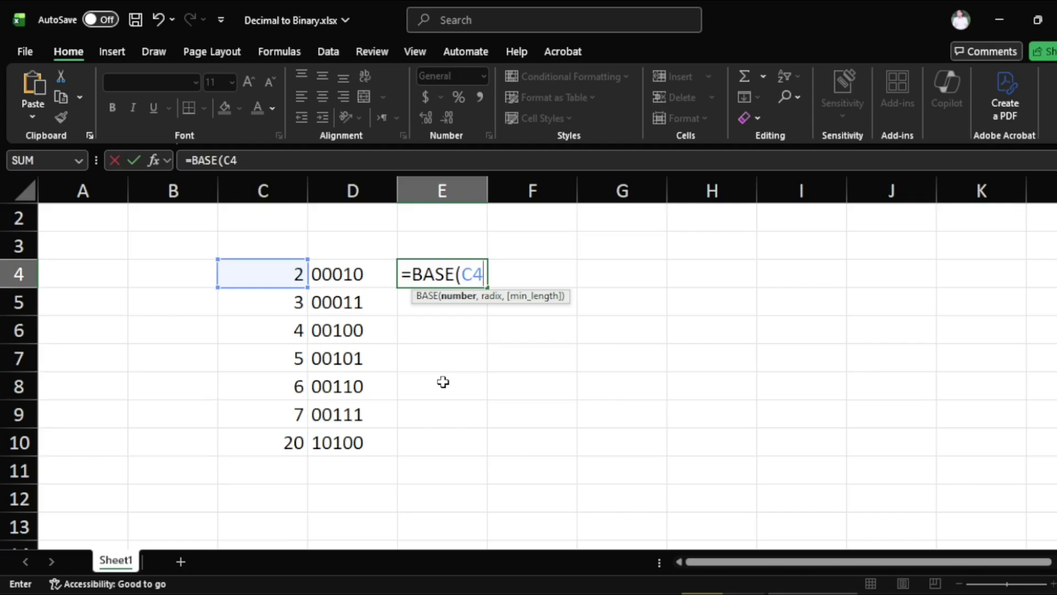
text(,2)
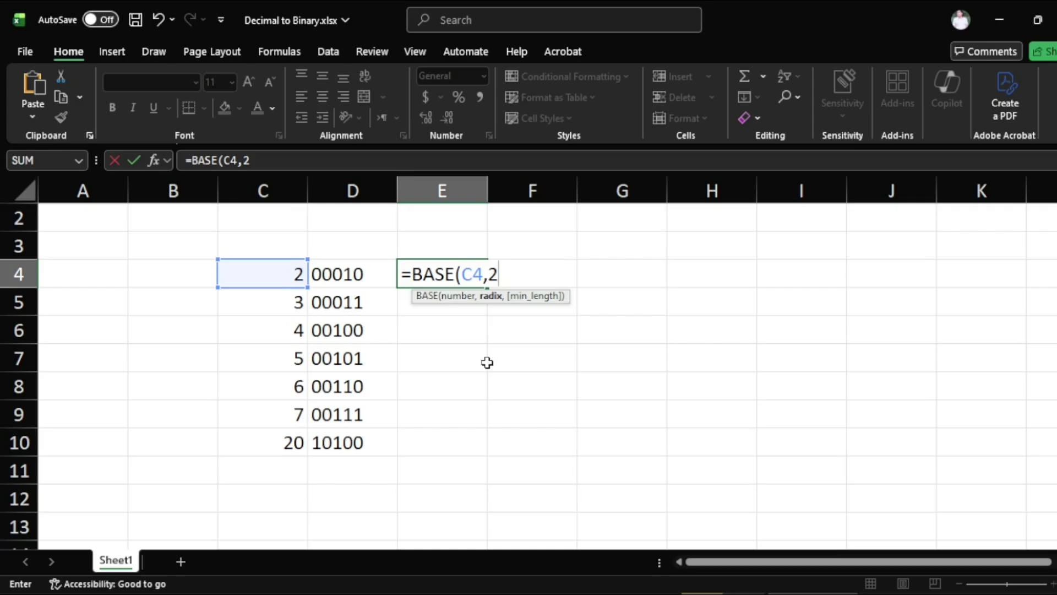
text(,3)
scroll(487, 361, up, 1)
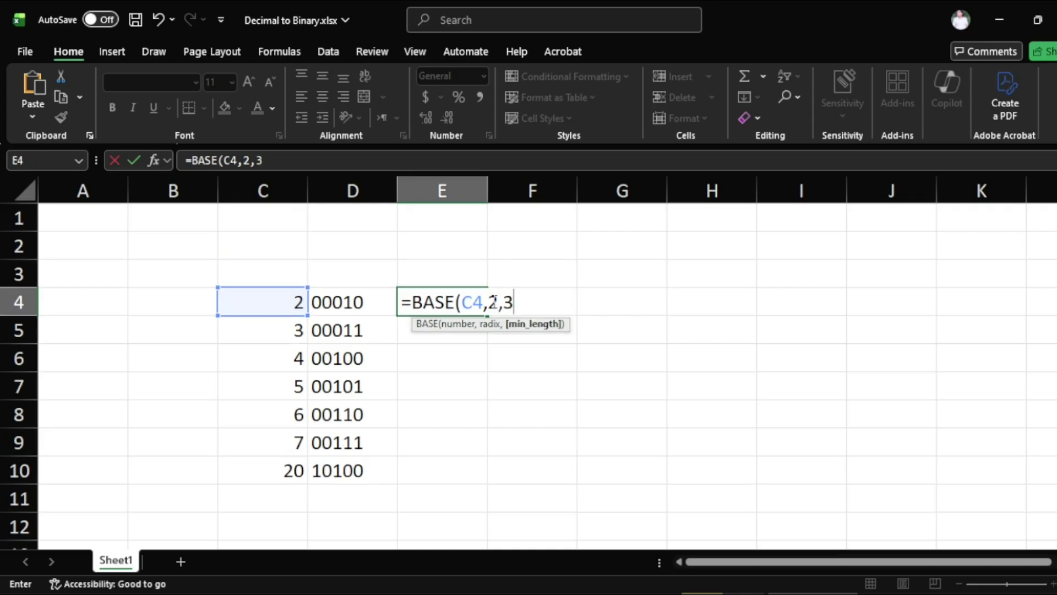
text())
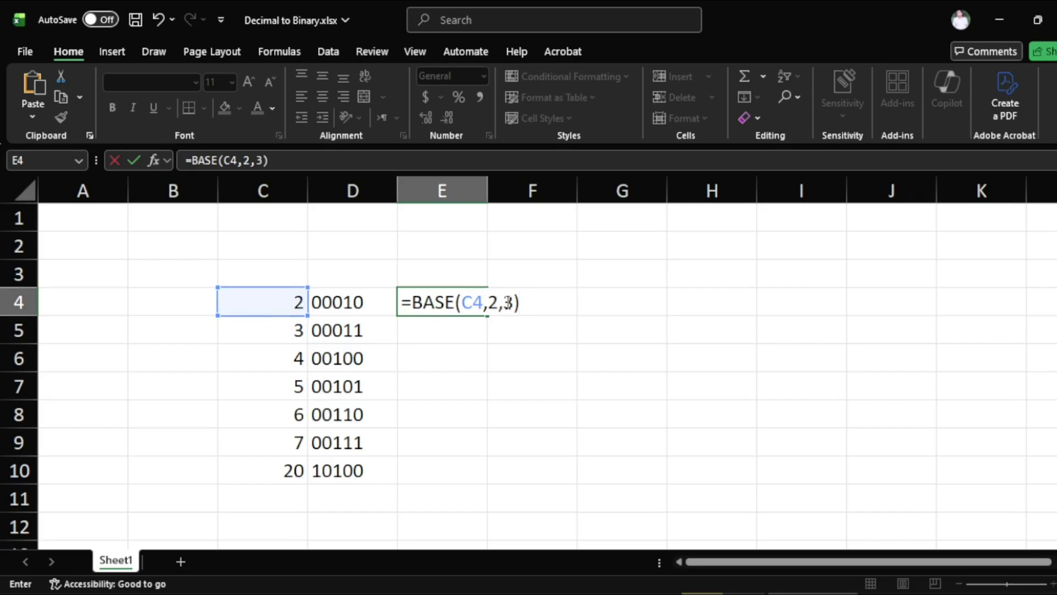
key(Return)
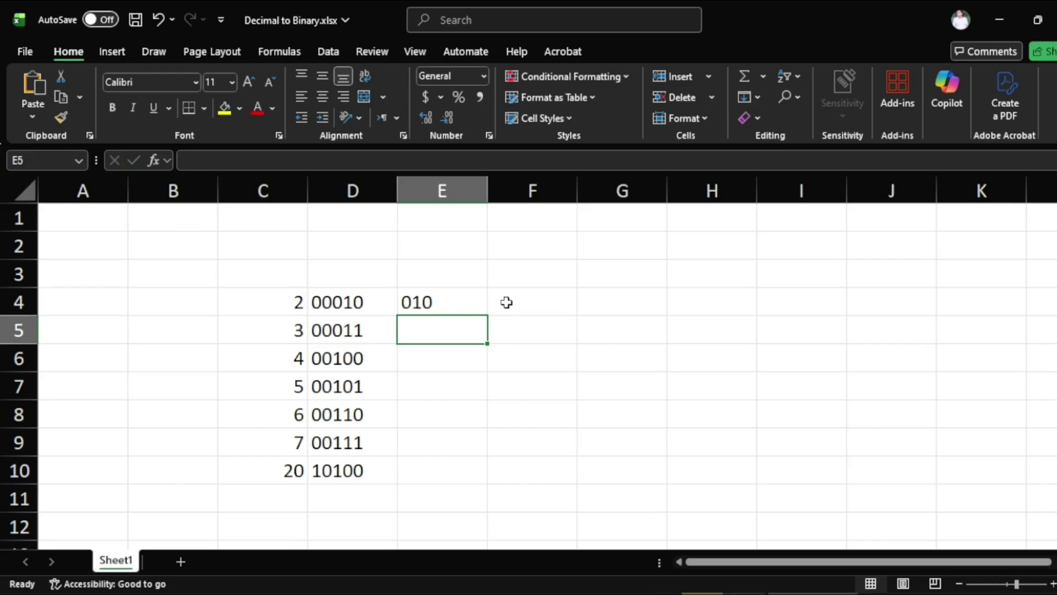
Step: Set the minimum length in E4's BASE formula to 5 and fill the formula down to E10
double_click(435, 297)
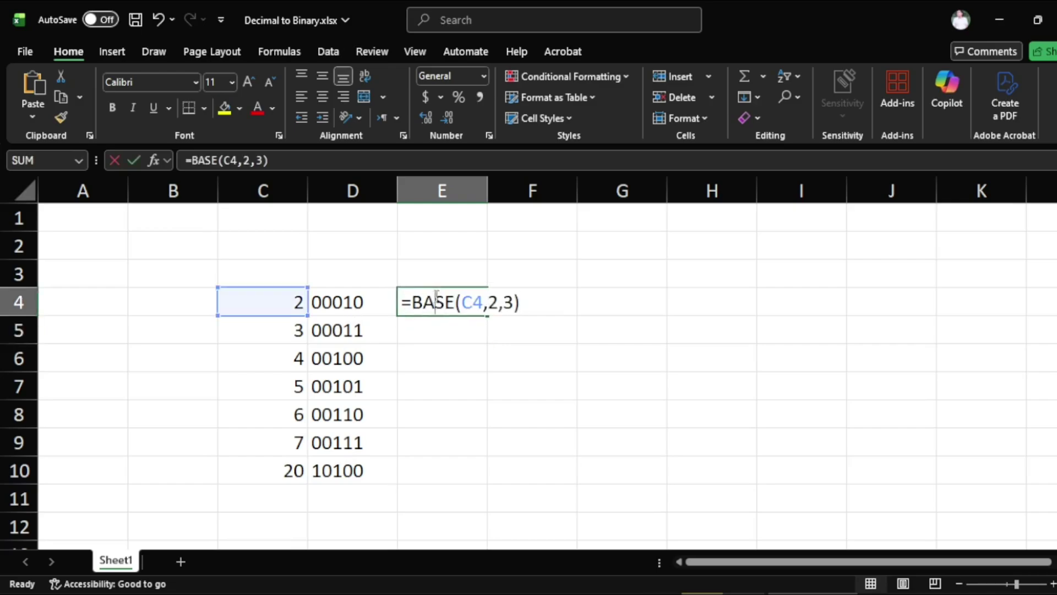
click(512, 300)
key(BackSpace)
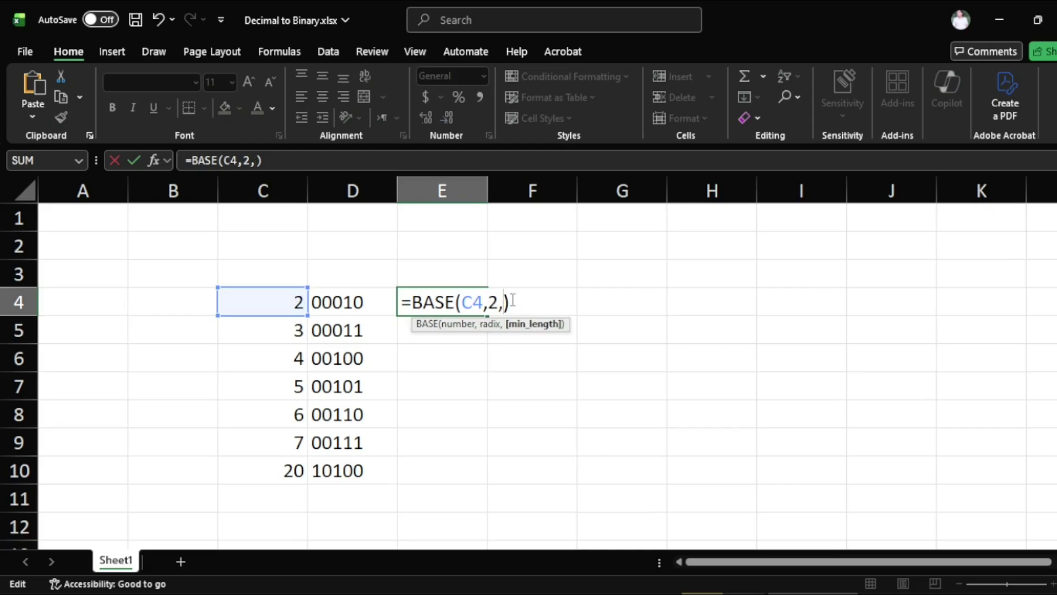
text(5)
key(Return)
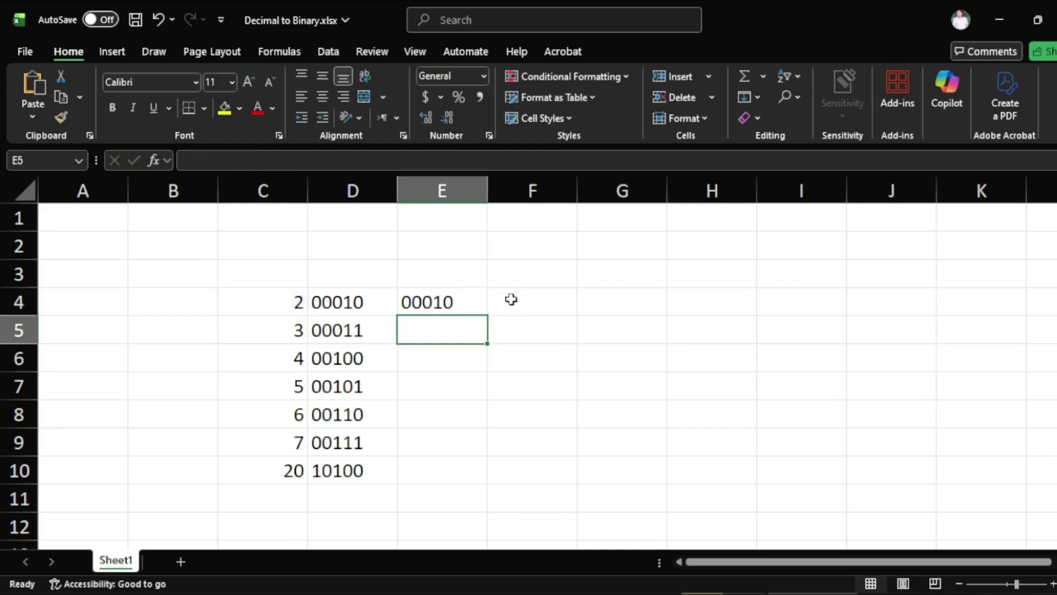
click(446, 301)
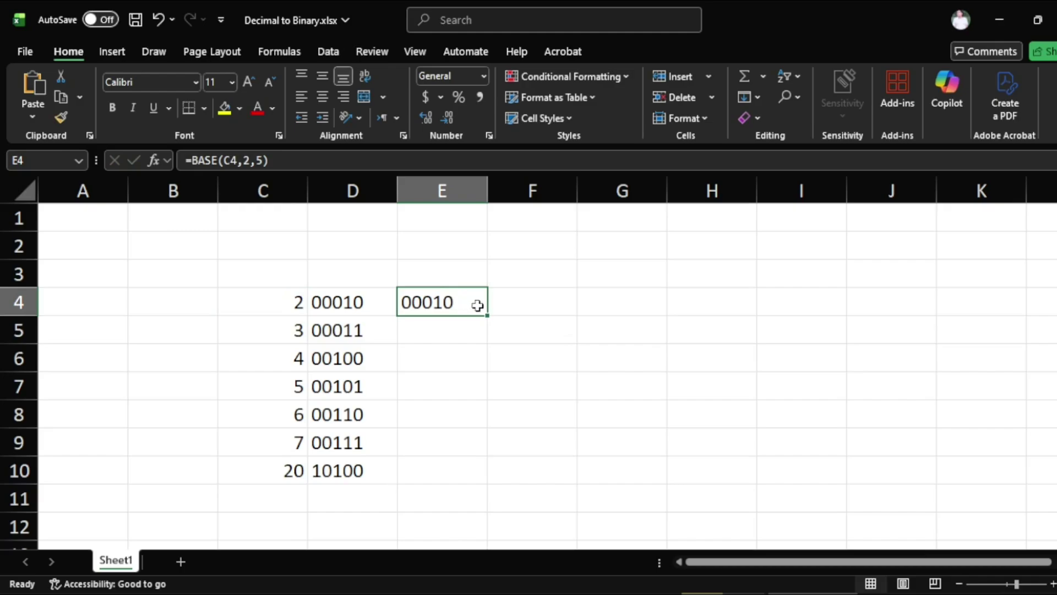
drag(487, 315, 486, 477)
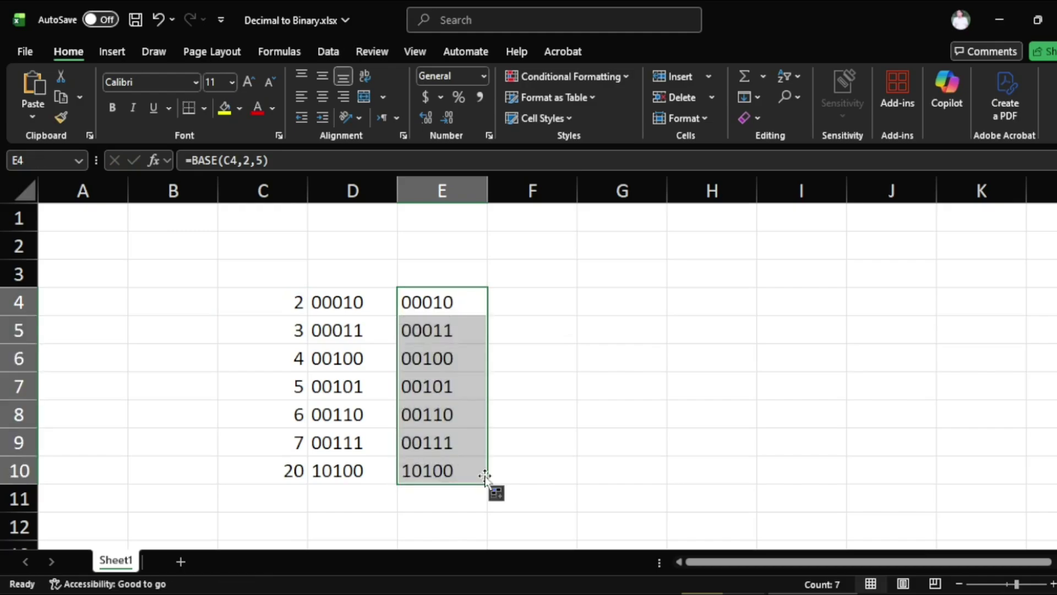
click(462, 245)
click(434, 301)
Step: Enter a BIN2DEC formula in F4 that converts the binary number in E4 back to decimal
key(Right)
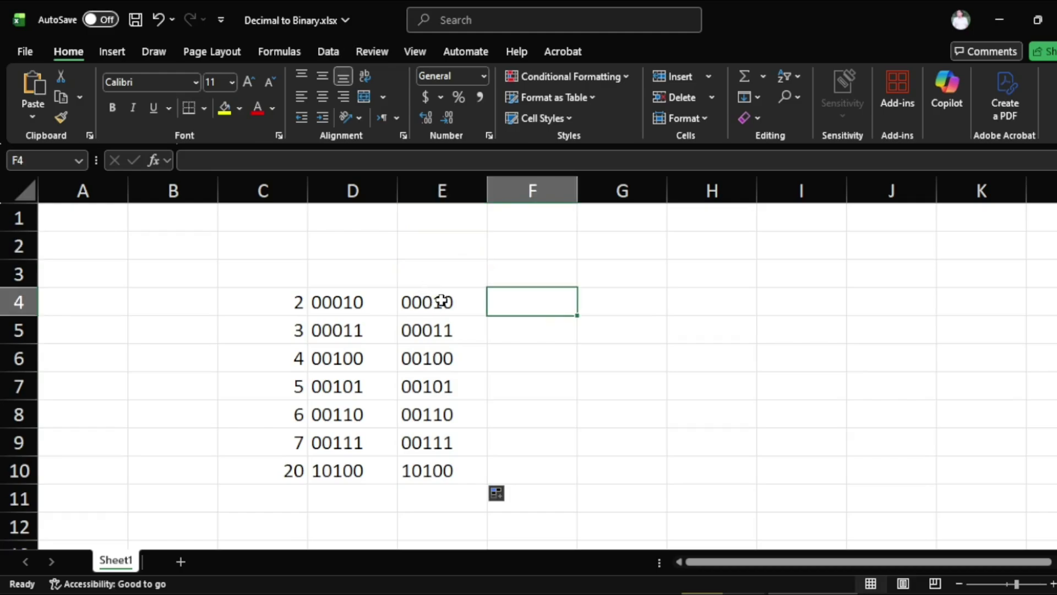
double_click(511, 295)
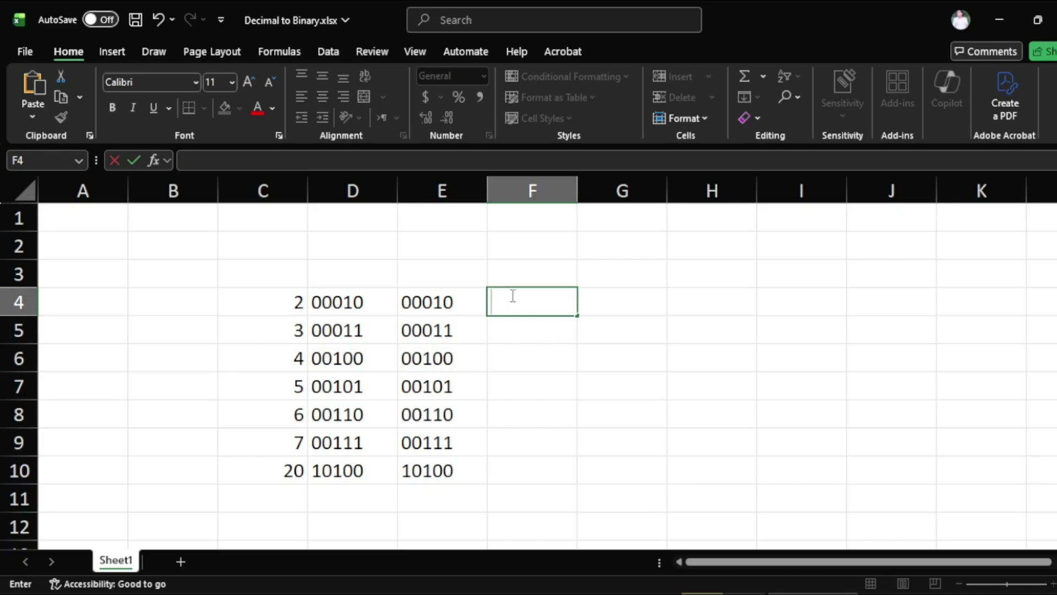
text(=)
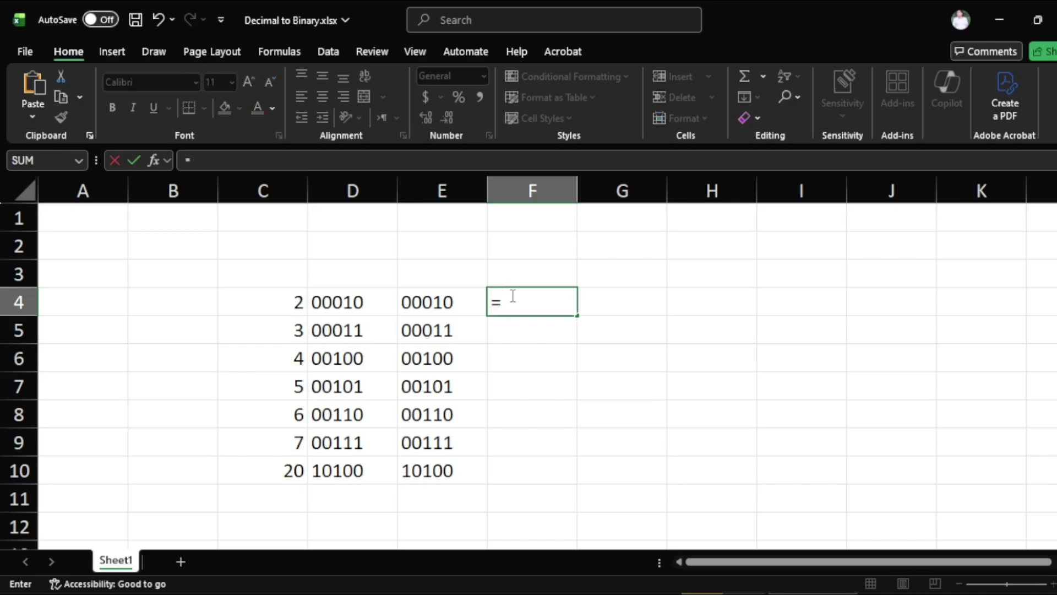
text(BIN)
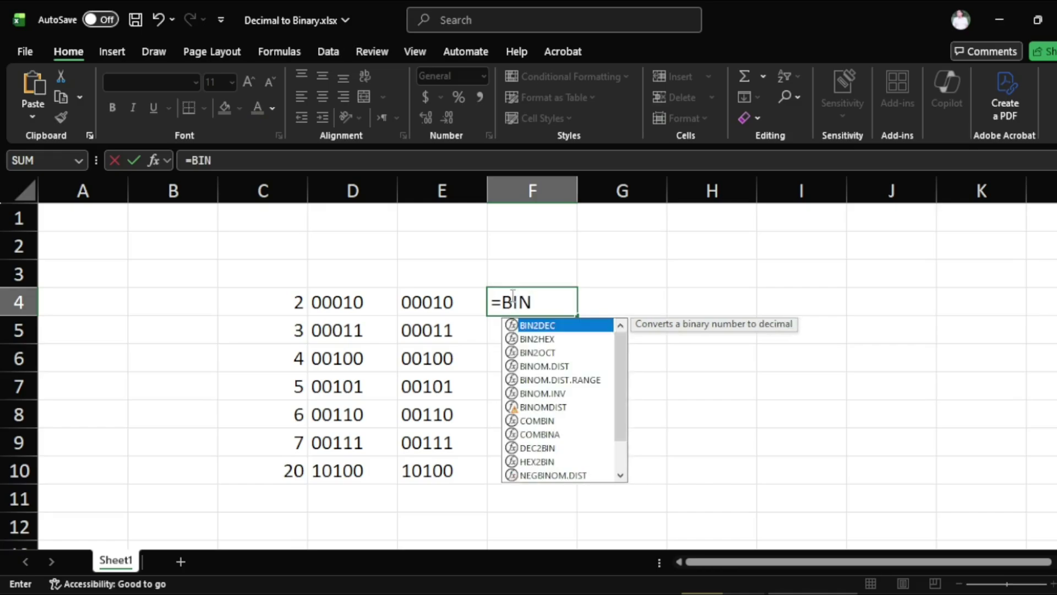
double_click(549, 326)
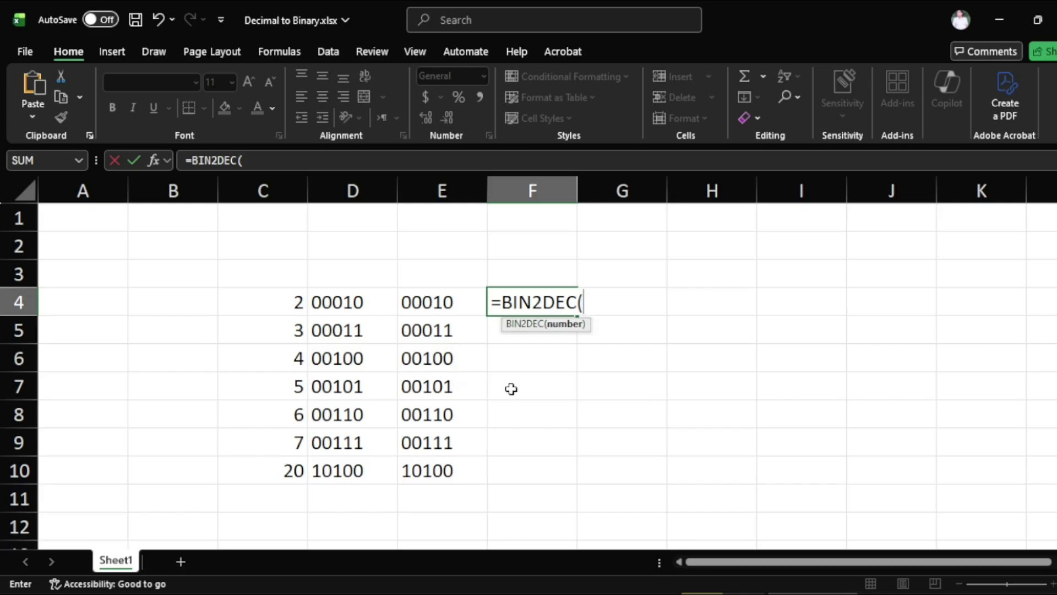
text(E)
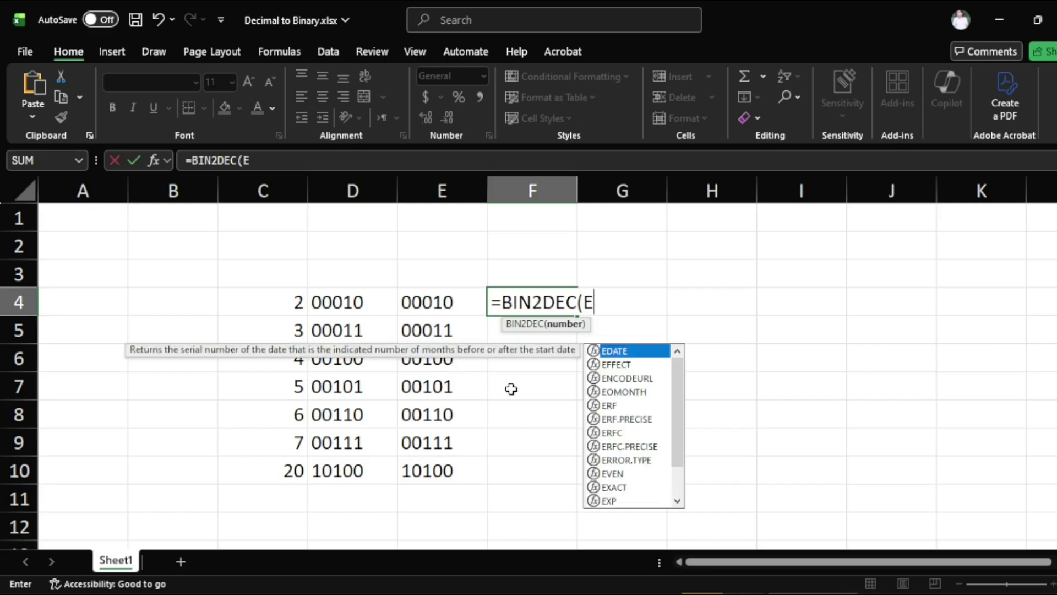
text(4))
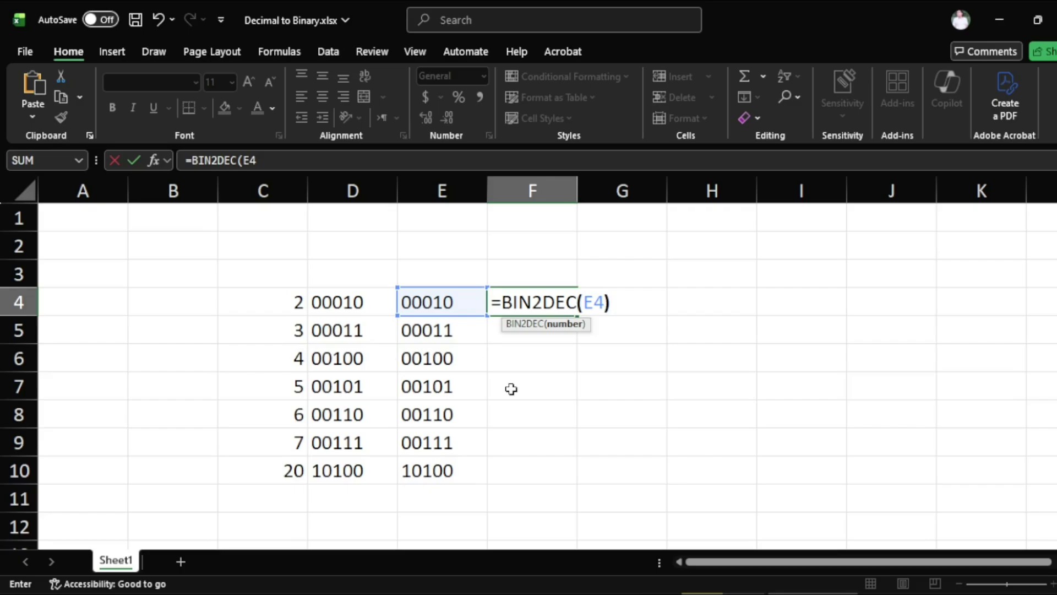
key(Return)
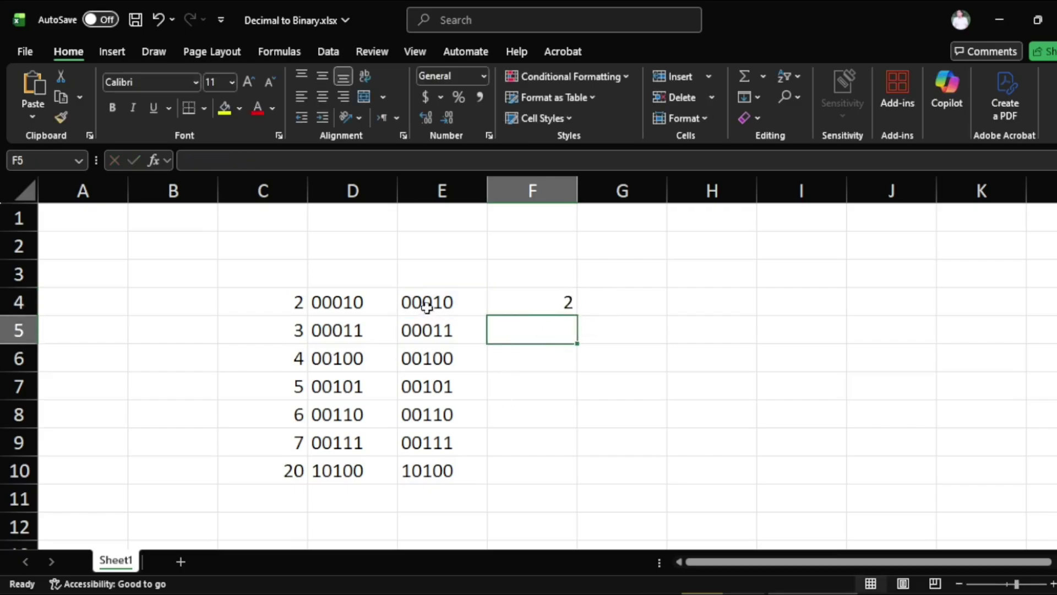
Step: Fill the BIN2DEC formula from F4 down to F10
click(537, 300)
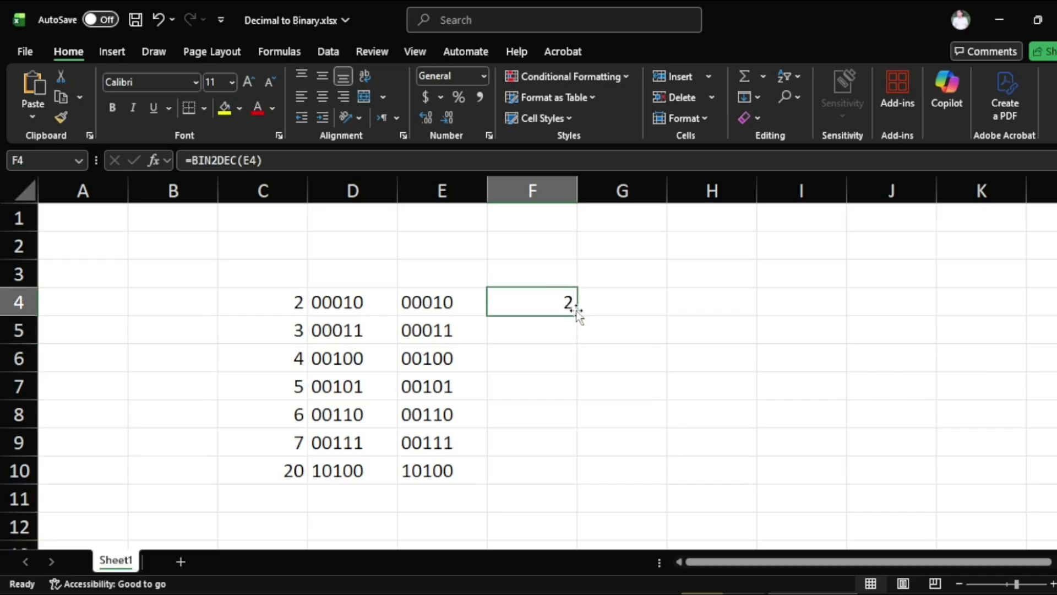
drag(576, 314, 575, 486)
click(622, 273)
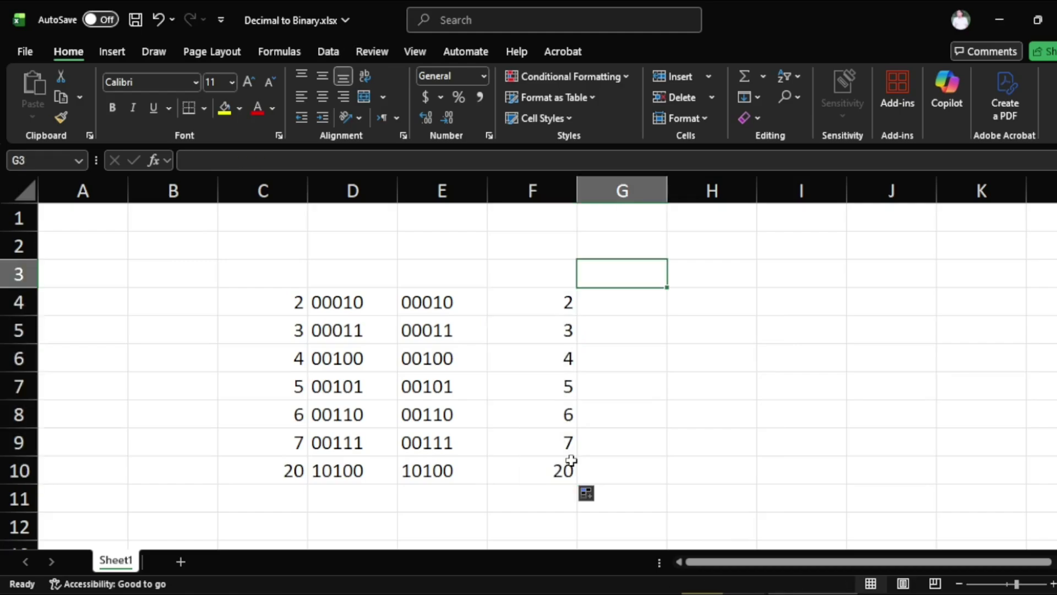